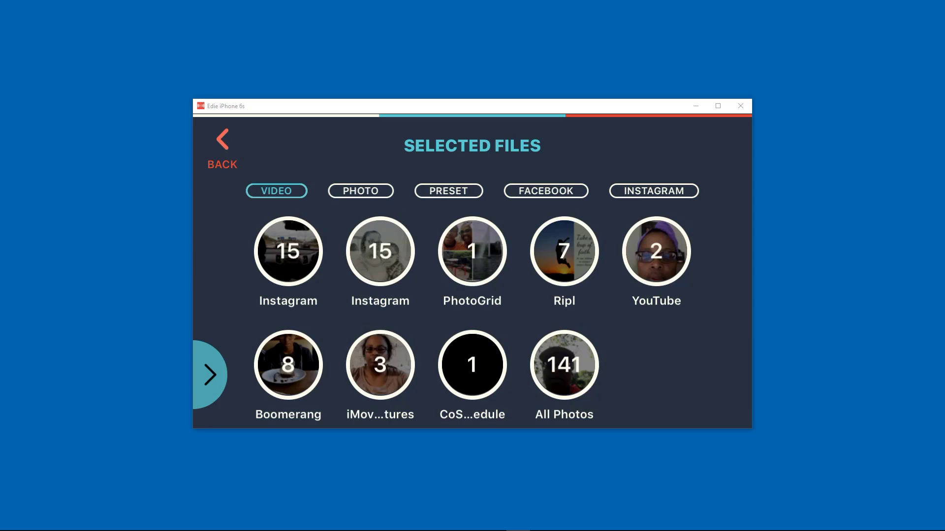
Open the three-video album and load the 03:41 clip into Trim Clip.
{"action": "left_click", "coordinate": [380, 365]}
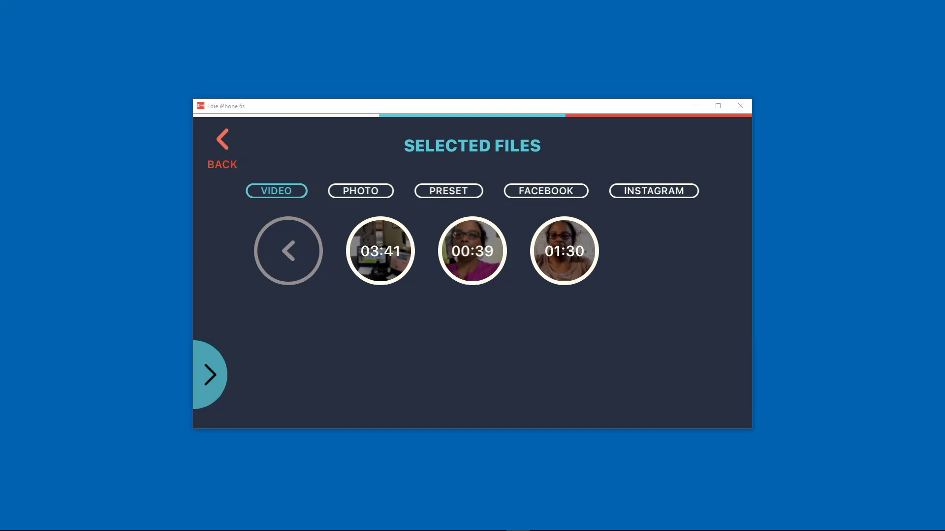
{"action": "left_click", "coordinate": [379, 251]}
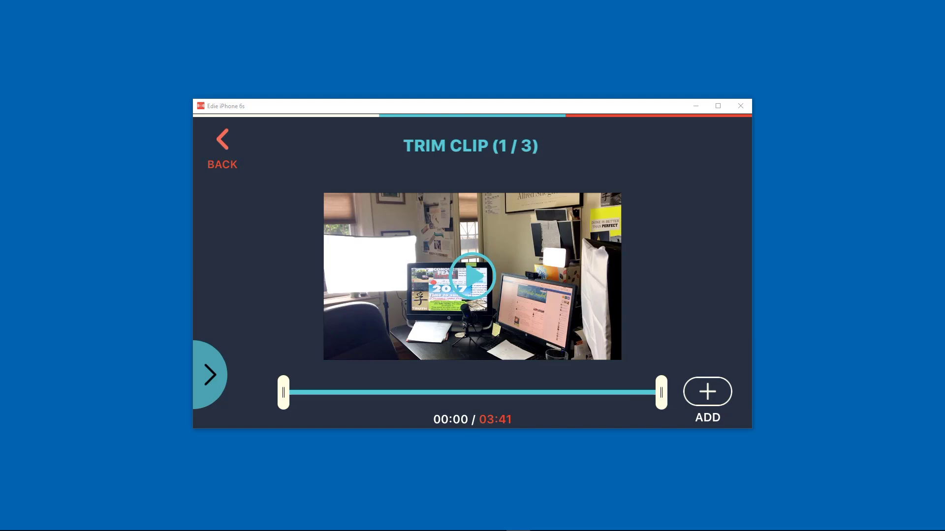
Trim the 03:41 clip, moving the start to about 01:13 and the end back to about 02:27.
{"action": "left_click_drag", "start_coordinate": [284, 393], "coordinate": [358, 392]}
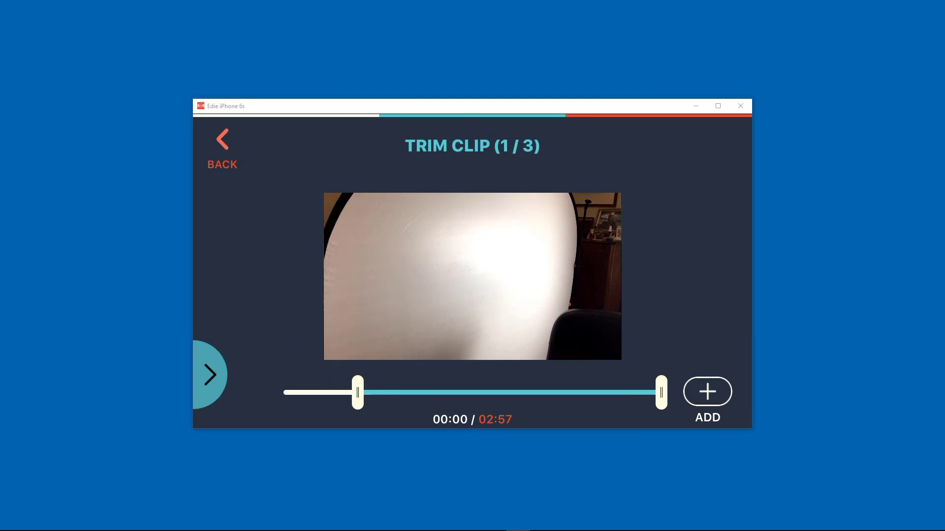
{"action": "left_click_drag", "start_coordinate": [358, 392], "coordinate": [315, 392]}
{"action": "left_click_drag", "start_coordinate": [661, 392], "coordinate": [488, 392]}
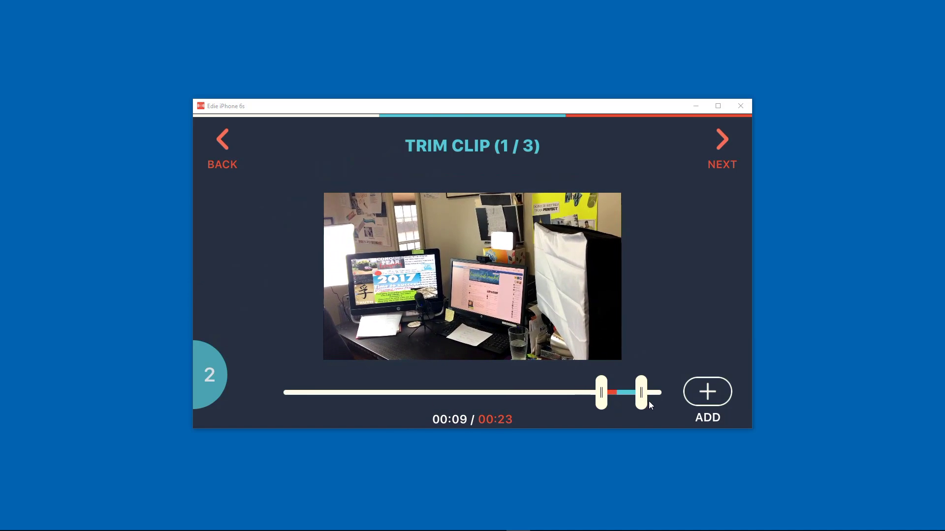
Import both trimmed clips, preview the 01:40 project, and switch to editing clip 1/2.
{"action": "left_click", "coordinate": [727, 159]}
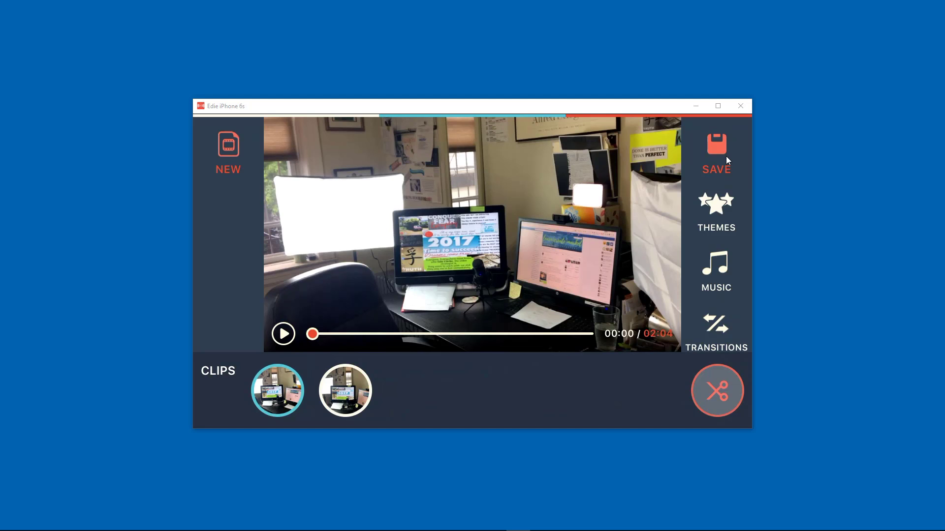
{"action": "key", "text": "space"}
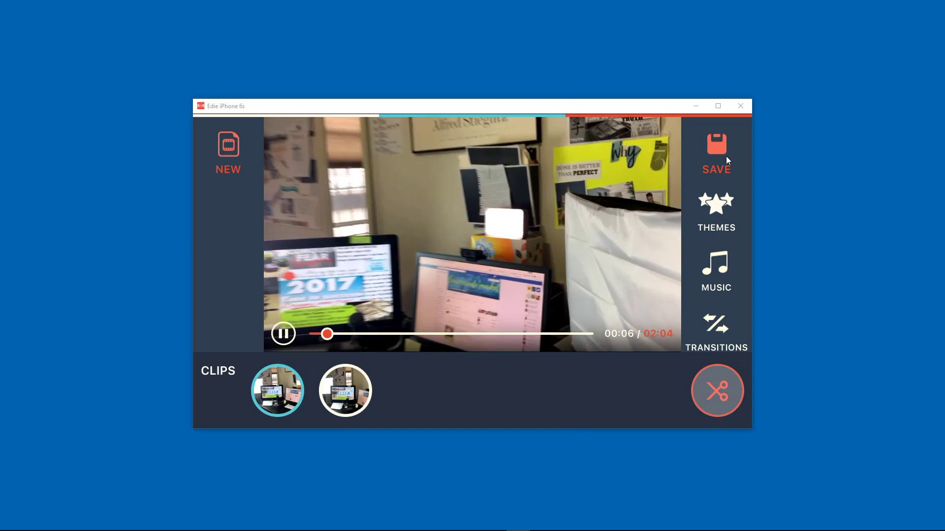
{"action": "key", "text": "space"}
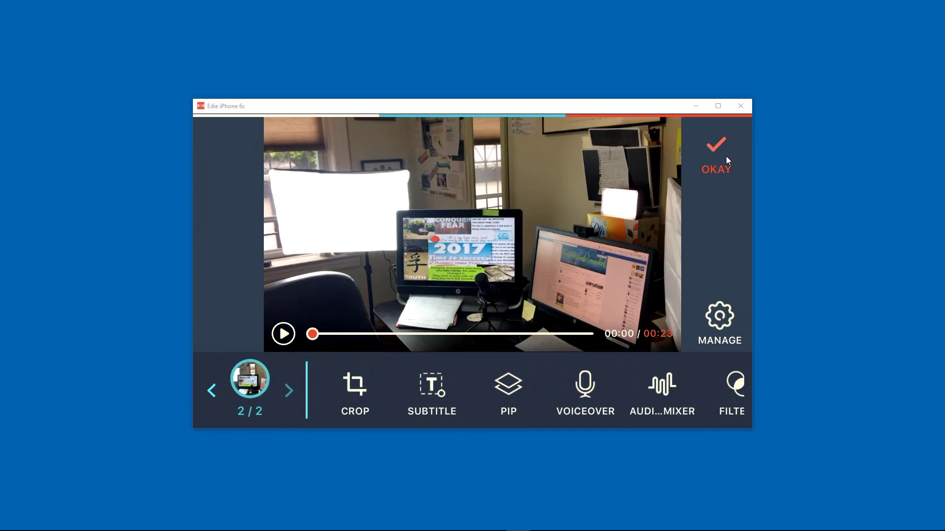
{"action": "key", "text": "space"}
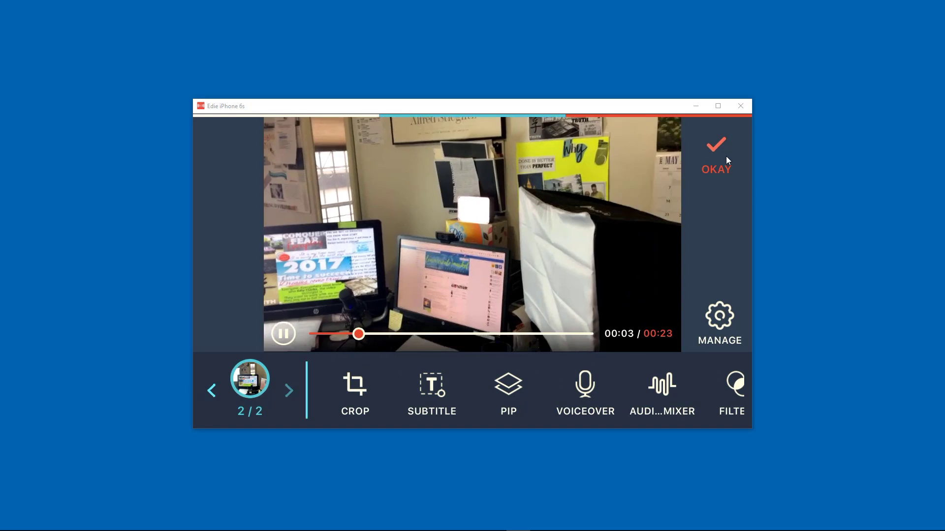
{"action": "key", "text": "space"}
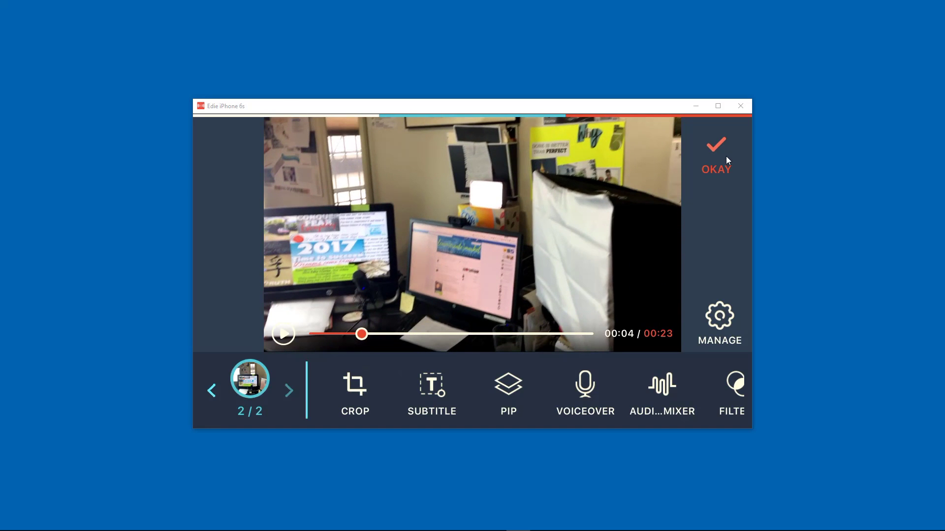
{"action": "key", "text": "Left"}
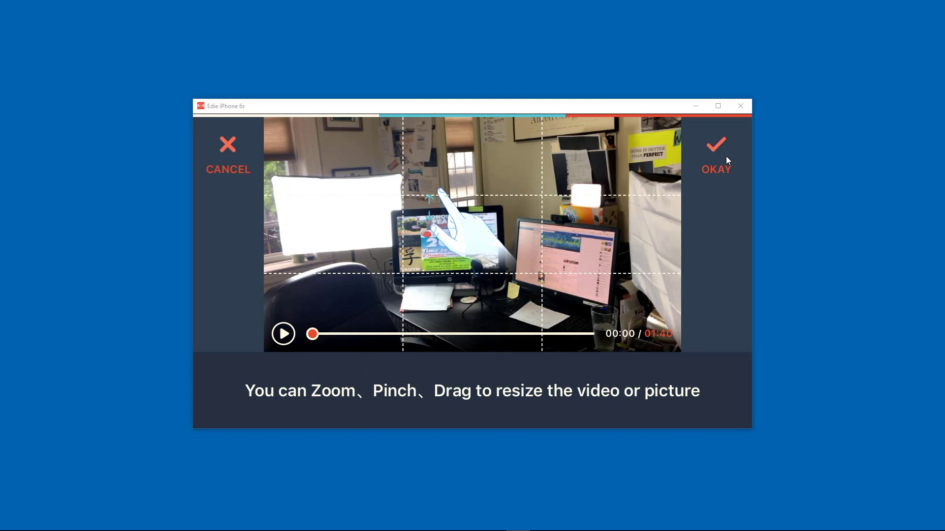
Leave the crop view with OKAY so a subtitle can be added to the first clip.
{"action": "left_click", "coordinate": [725, 156]}
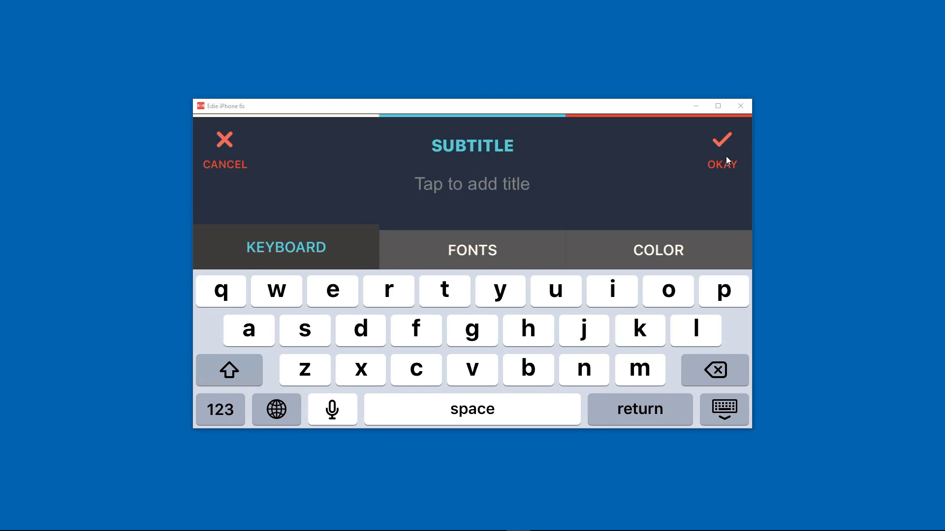
Enter 'My Studio Office' as the subtitle text and confirm it.
{"action": "type", "text": "m"}
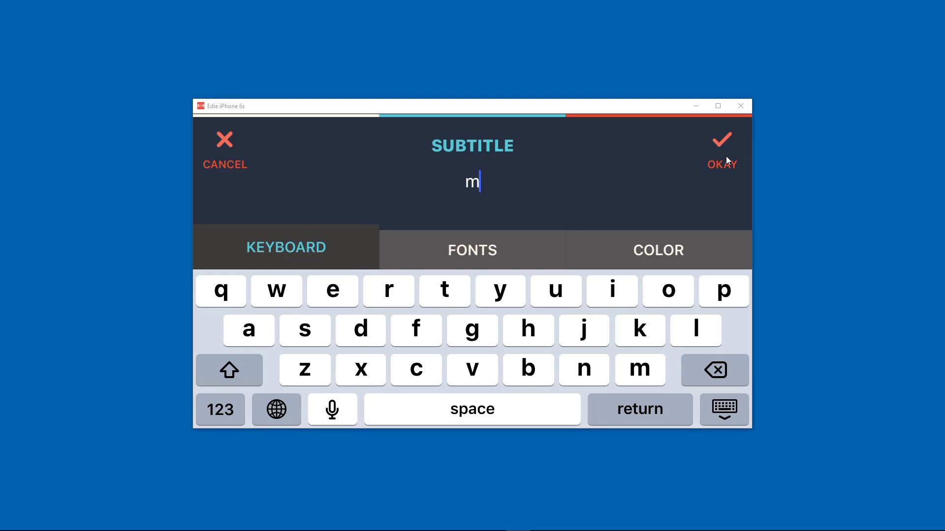
{"action": "key", "text": "BackSpace"}
{"action": "type", "text": "My"}
{"action": "key", "text": "shift"}
{"action": "type", "text": "St"}
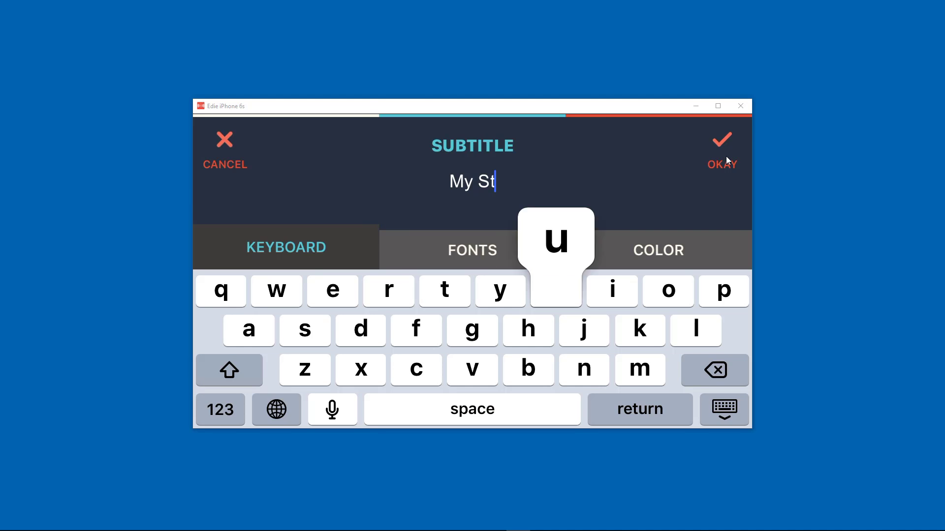
{"action": "type", "text": "udio"}
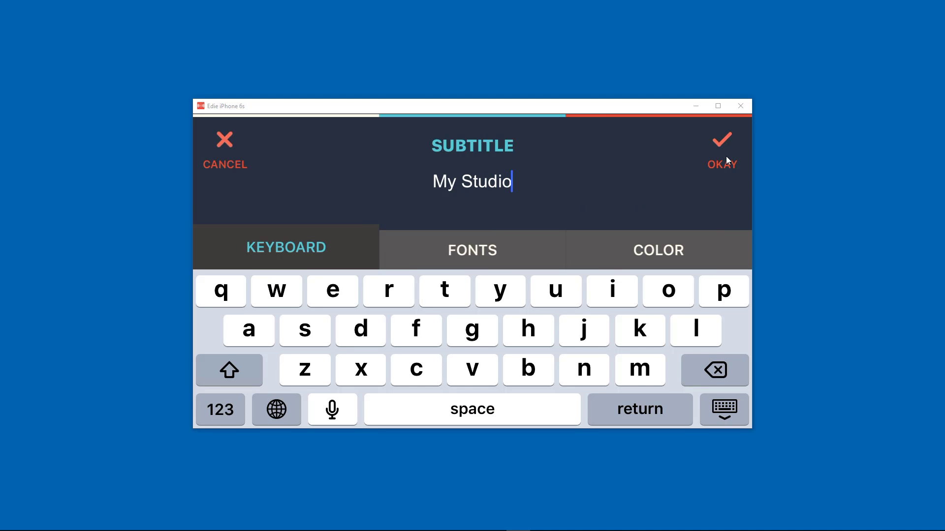
{"action": "key", "text": "shift"}
{"action": "type", "text": "O"}
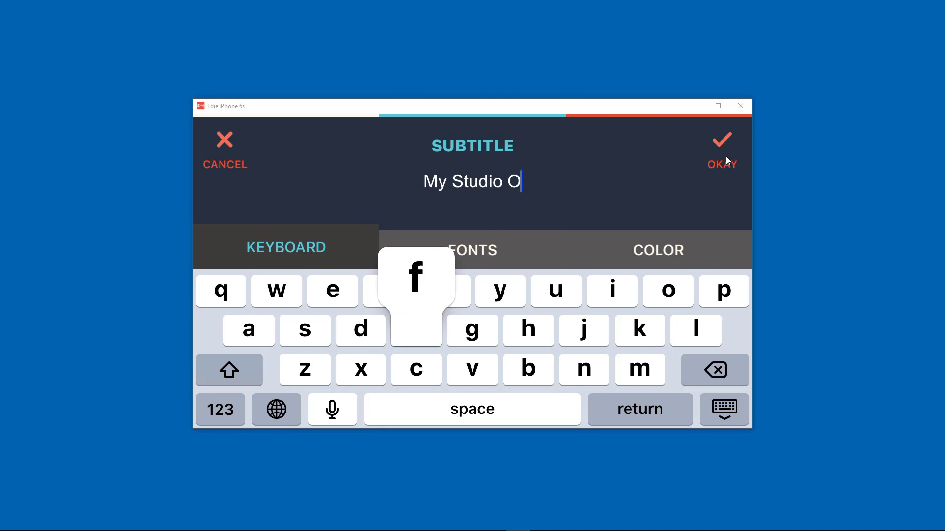
{"action": "type", "text": "ffice"}
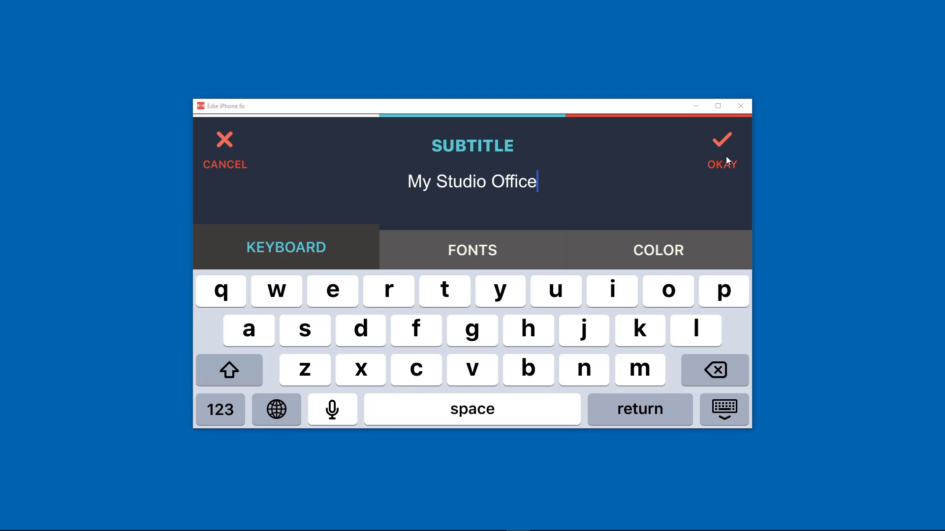
{"action": "left_click", "coordinate": [726, 157]}
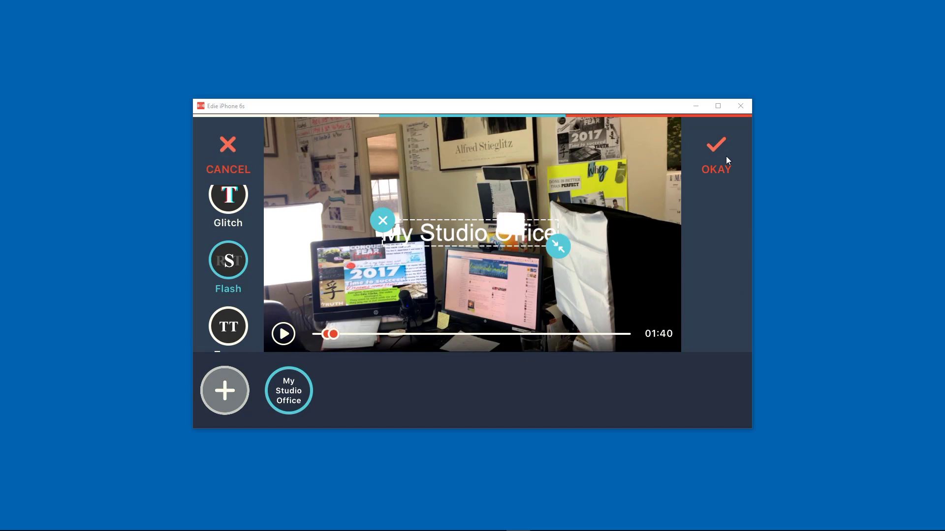
Browse the animation style list and scale the subtitle up across the clip.
{"action": "scroll", "coordinate": [229, 268], "scroll_direction": "down", "scroll_amount": 3}
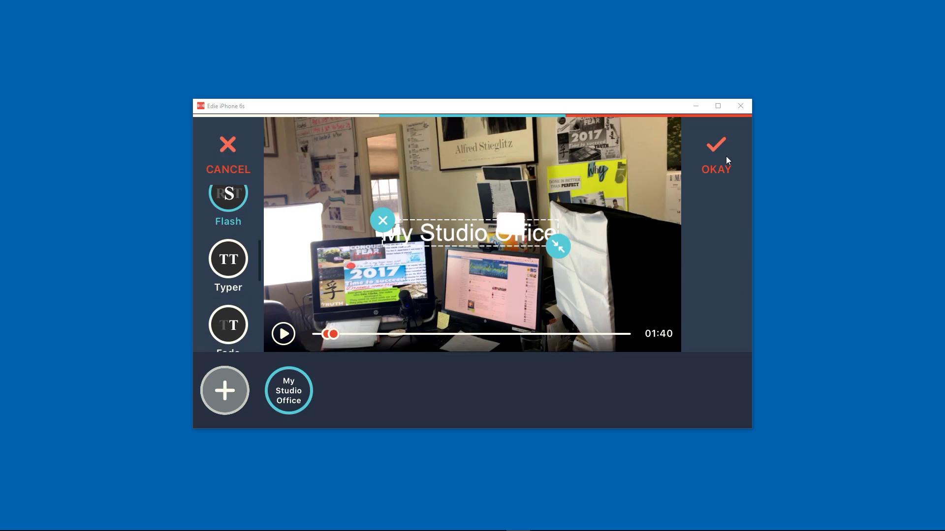
{"action": "scroll", "coordinate": [228, 268], "scroll_direction": "down", "scroll_amount": 3}
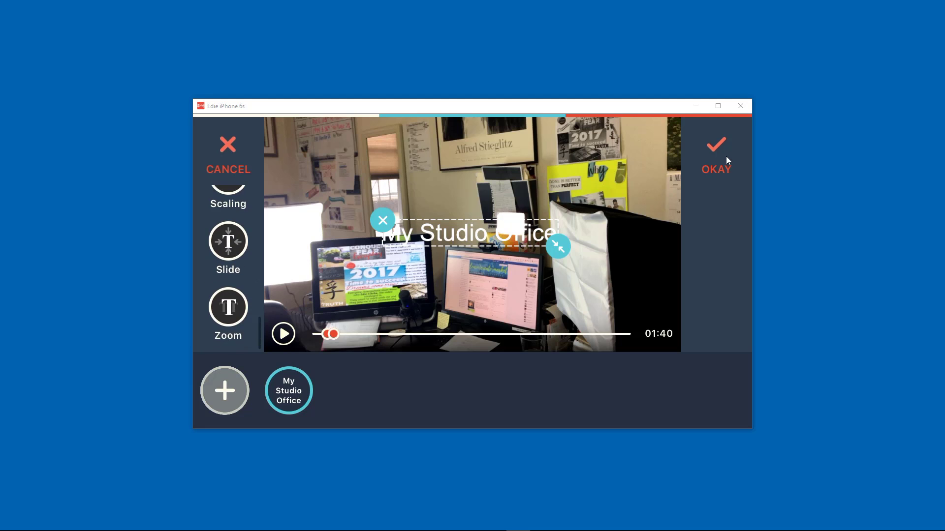
{"action": "scroll", "coordinate": [228, 268], "scroll_direction": "up", "scroll_amount": 1}
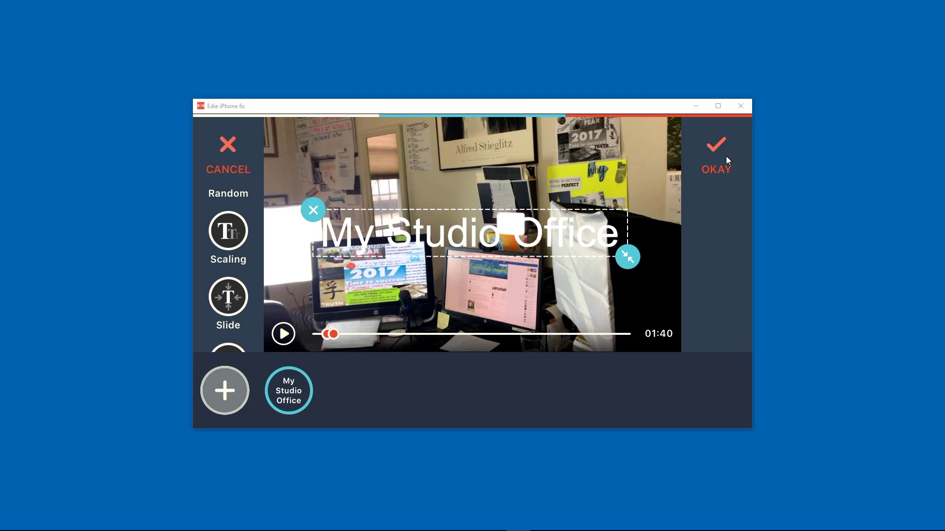
Keep the enlarged subtitle and mute the clip's original audio to 0%.
{"action": "left_click", "coordinate": [726, 158]}
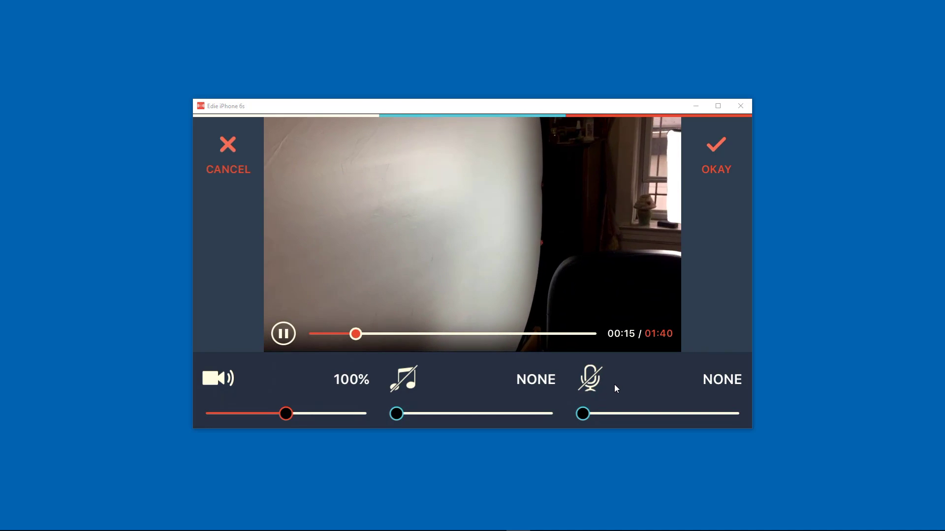
{"action": "key", "text": "m"}
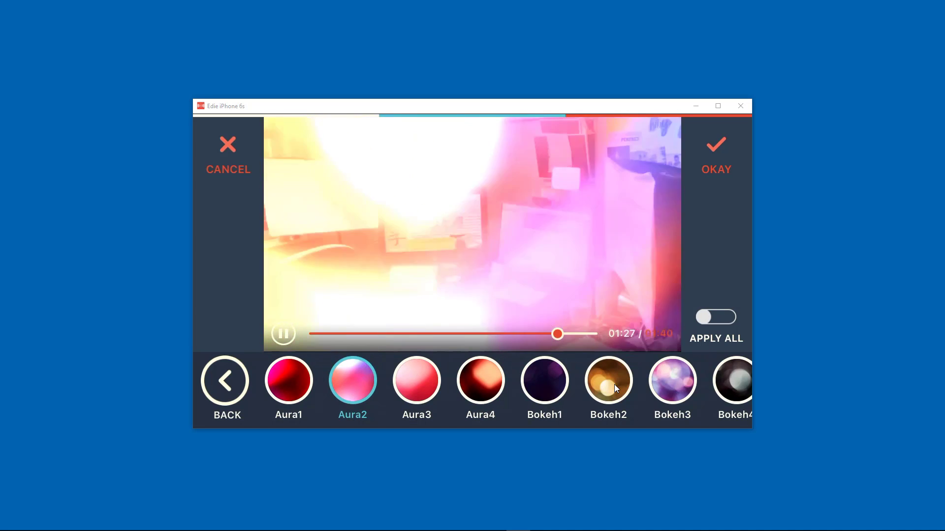
Swap the Aura2 overlay for Bokeh2 to add soft golden light spots.
{"action": "left_click", "coordinate": [614, 385]}
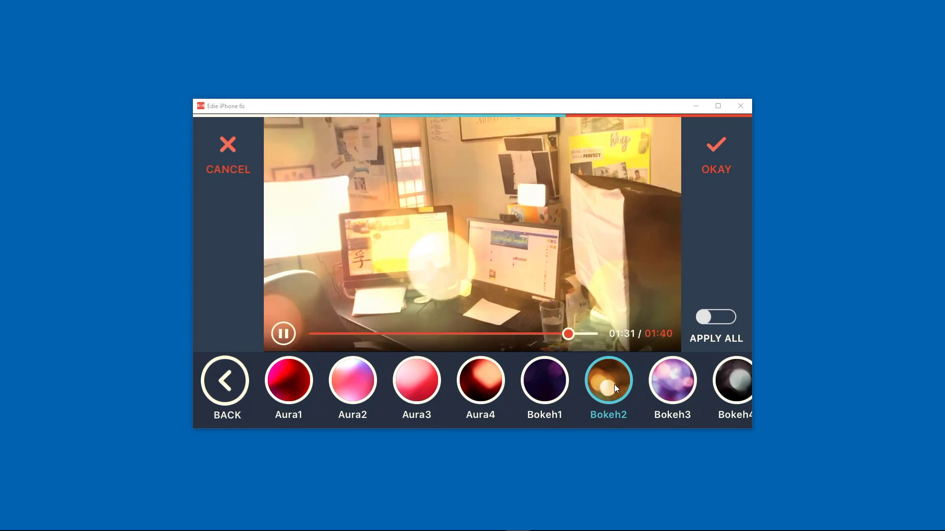
{"action": "left_click", "coordinate": [614, 385]}
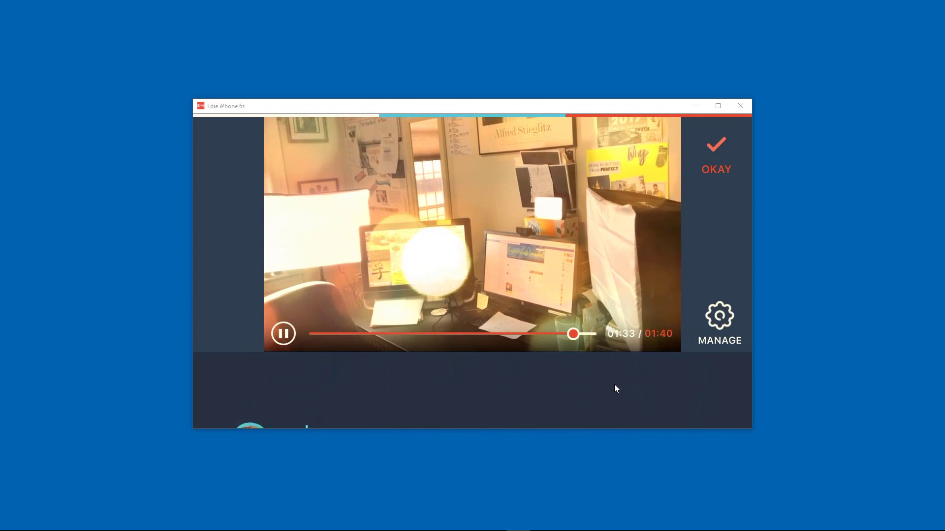
{"action": "left_click", "coordinate": [614, 385]}
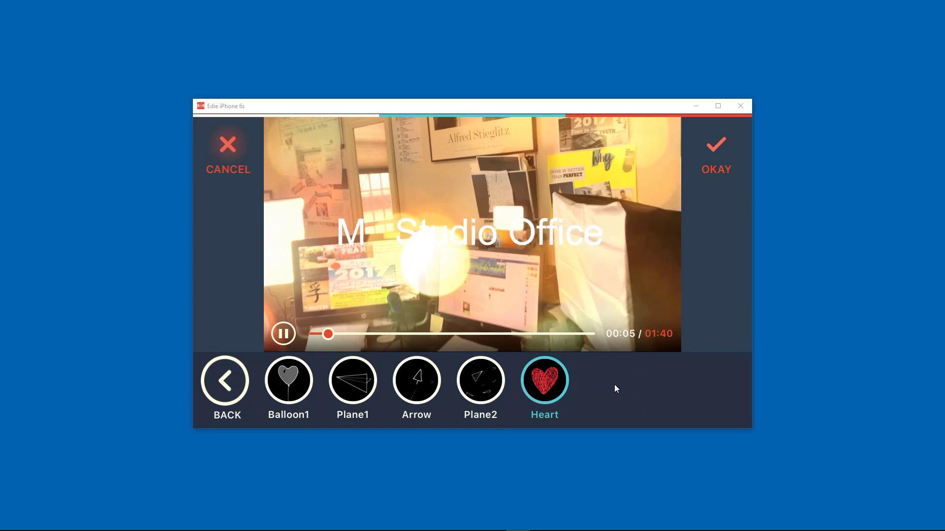
{"action": "key", "text": "Return"}
{"action": "scroll", "coordinate": [615, 387], "scroll_direction": "down", "scroll_amount": 2}
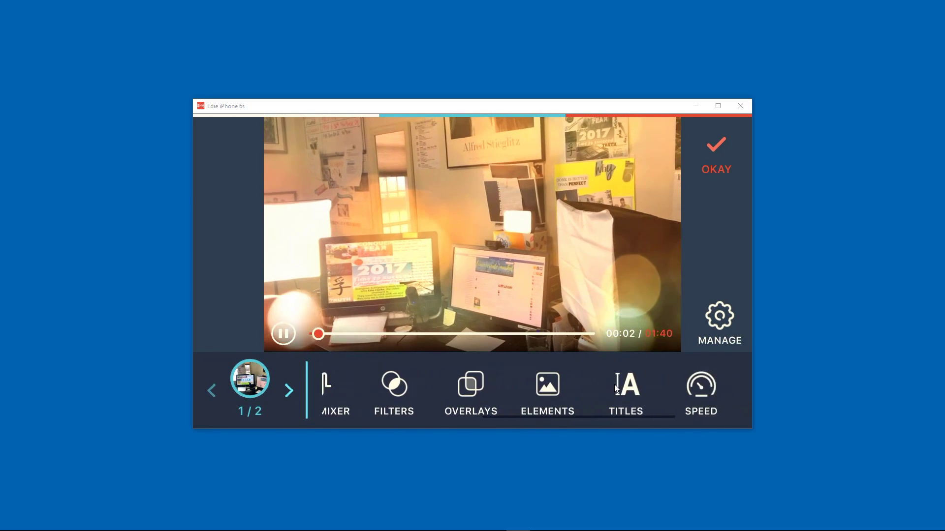
{"action": "left_click", "coordinate": [615, 388]}
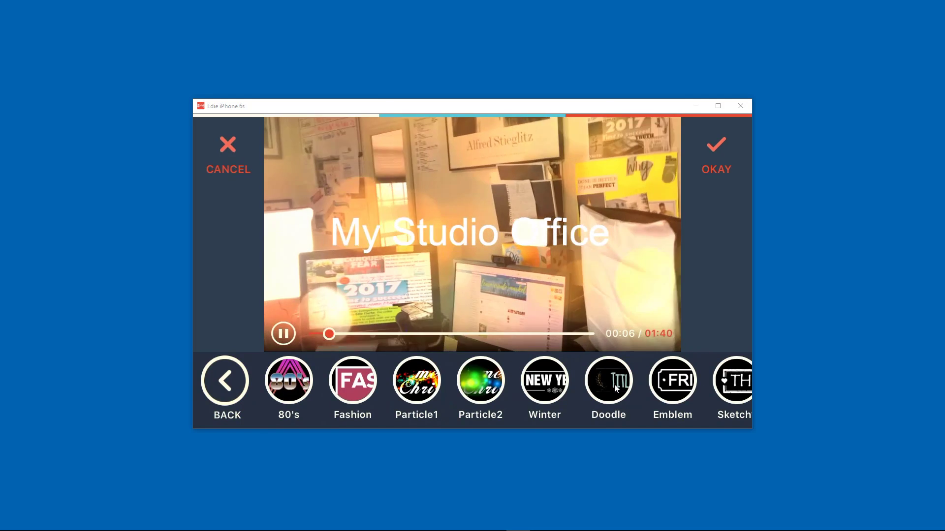
{"action": "scroll", "coordinate": [616, 387], "scroll_direction": "down", "scroll_amount": 5}
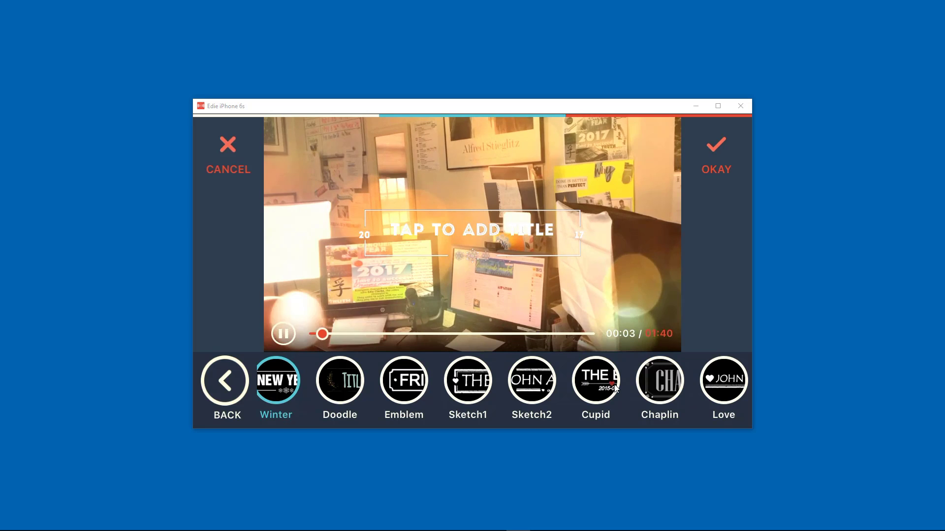
{"action": "key", "text": "Escape"}
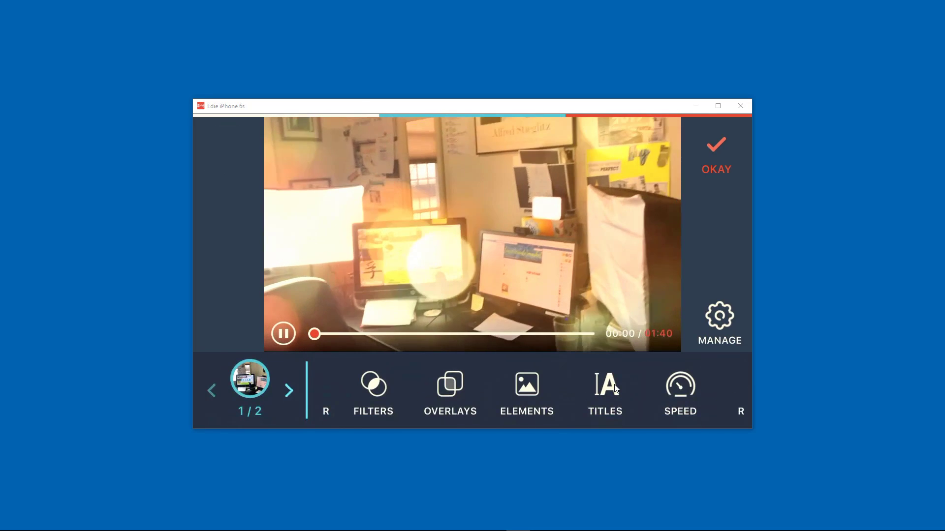
Set the first clip to a faster playback rate from the 1/4X–4X speed options.
{"action": "left_click", "coordinate": [680, 386]}
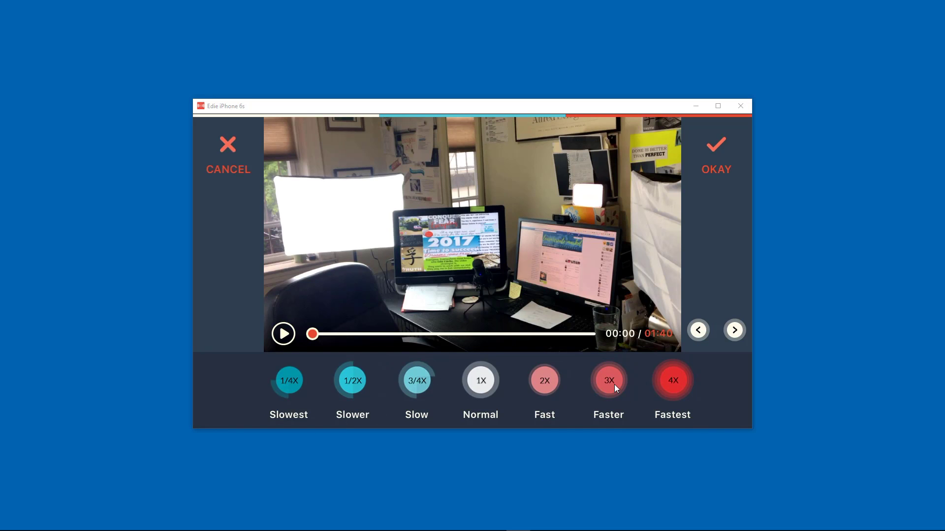
{"action": "left_click", "coordinate": [615, 388]}
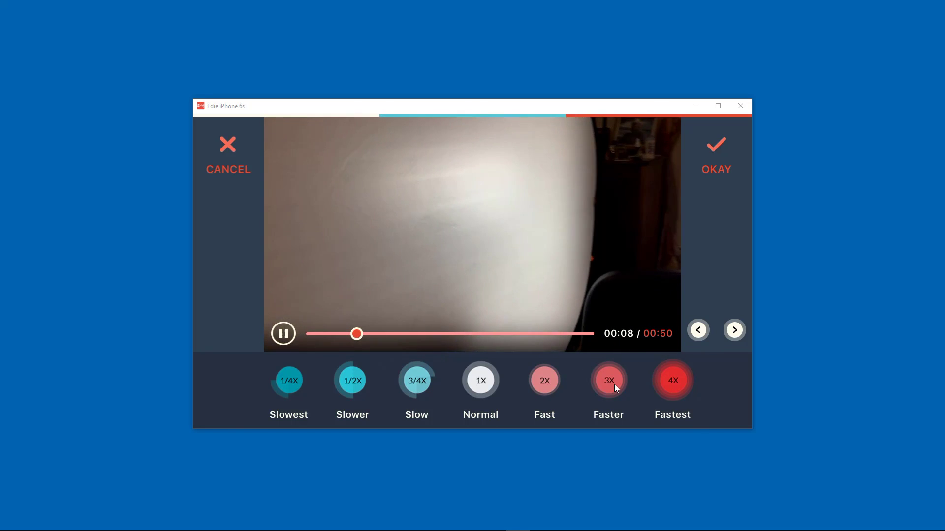
{"action": "key", "text": "1"}
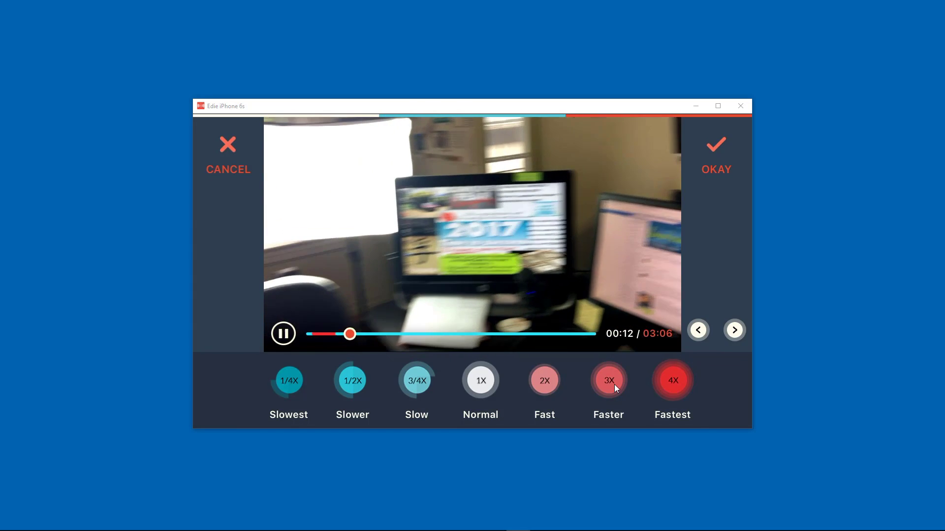
Keep the faster speed and apply a 16% strength vignette to the first clip.
{"action": "left_click", "coordinate": [609, 381]}
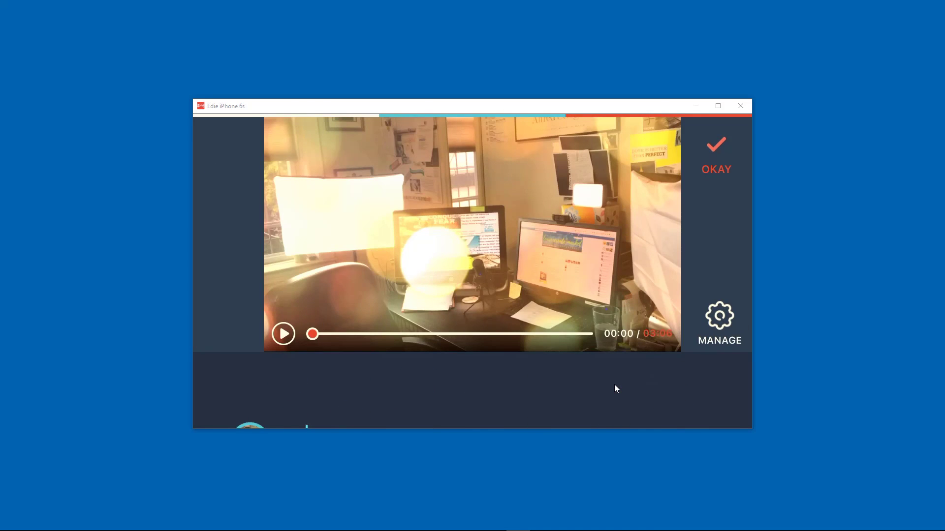
{"action": "scroll", "coordinate": [615, 389], "scroll_direction": "down", "scroll_amount": 3}
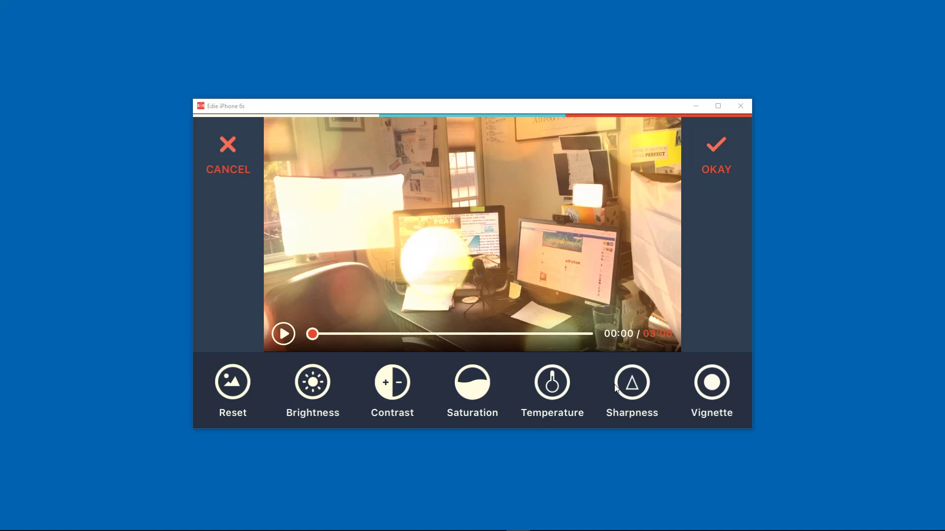
{"action": "scroll", "coordinate": [616, 388], "scroll_direction": "down", "scroll_amount": 1}
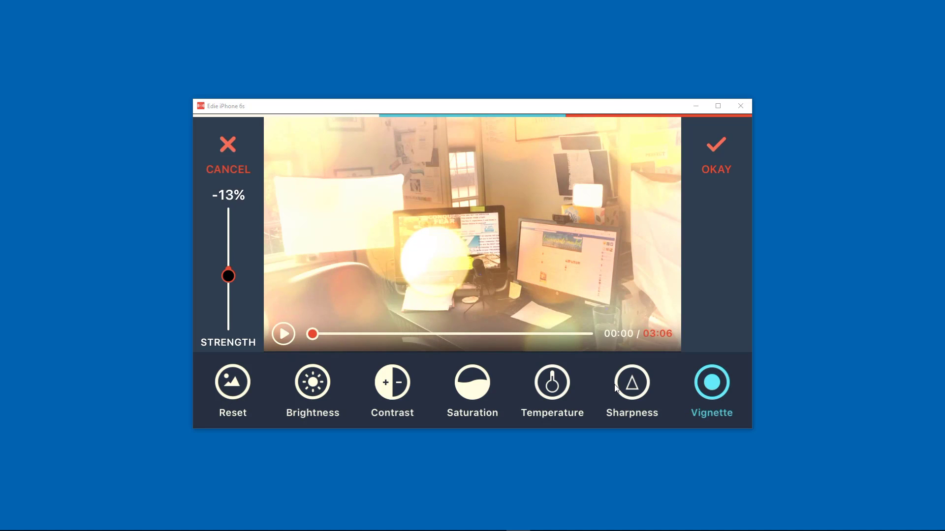
{"action": "scroll", "coordinate": [616, 389], "scroll_direction": "up", "scroll_amount": 3}
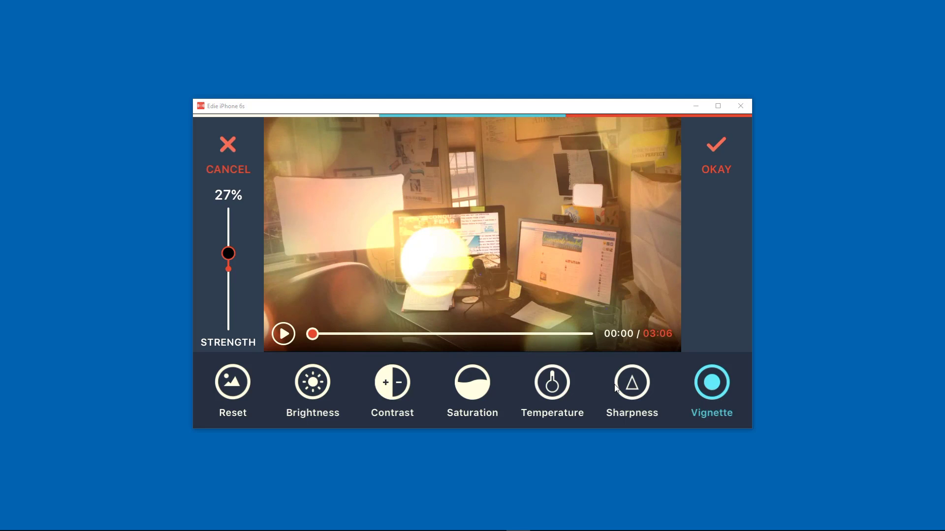
{"action": "scroll", "coordinate": [616, 389], "scroll_direction": "down", "scroll_amount": 3}
{"action": "scroll", "coordinate": [616, 388], "scroll_direction": "up", "scroll_amount": 2}
{"action": "key", "text": "Return"}
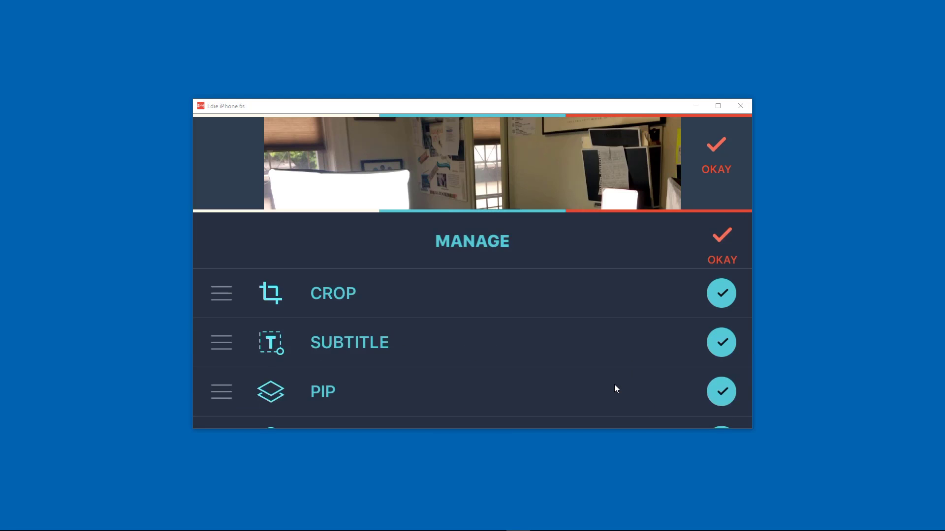
Scroll through the Manage list of Crop, Subtitle and PIP tools without changing anything.
{"action": "scroll", "coordinate": [617, 389], "scroll_direction": "down", "scroll_amount": 7}
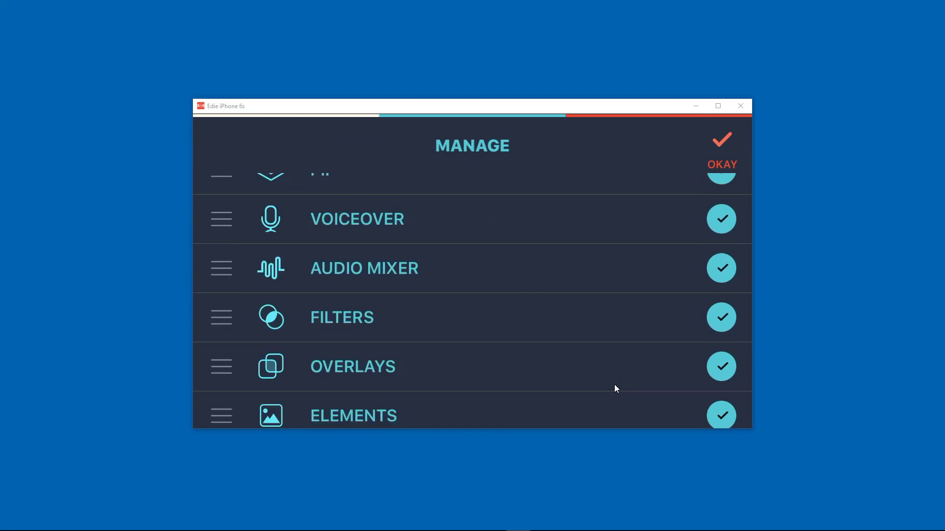
{"action": "scroll", "coordinate": [616, 389], "scroll_direction": "up", "scroll_amount": 7}
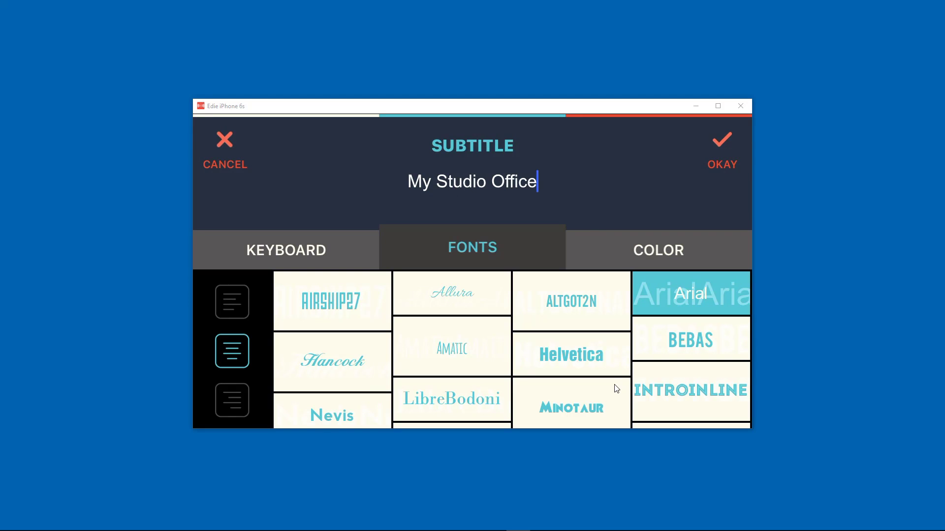
Give the 'My Studio Office' subtitle the Introinline font and red colour.
{"action": "scroll", "coordinate": [617, 389], "scroll_direction": "down", "scroll_amount": 1}
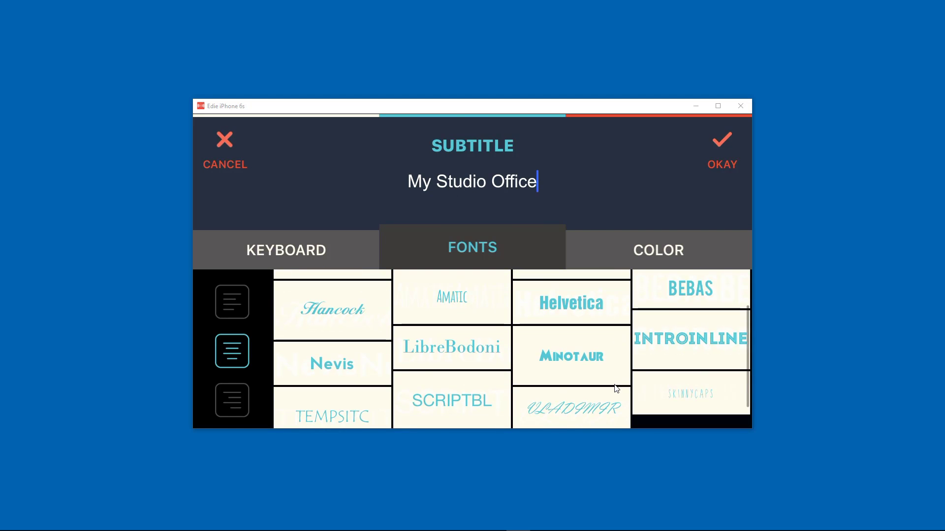
{"action": "scroll", "coordinate": [617, 389], "scroll_direction": "down", "scroll_amount": 1}
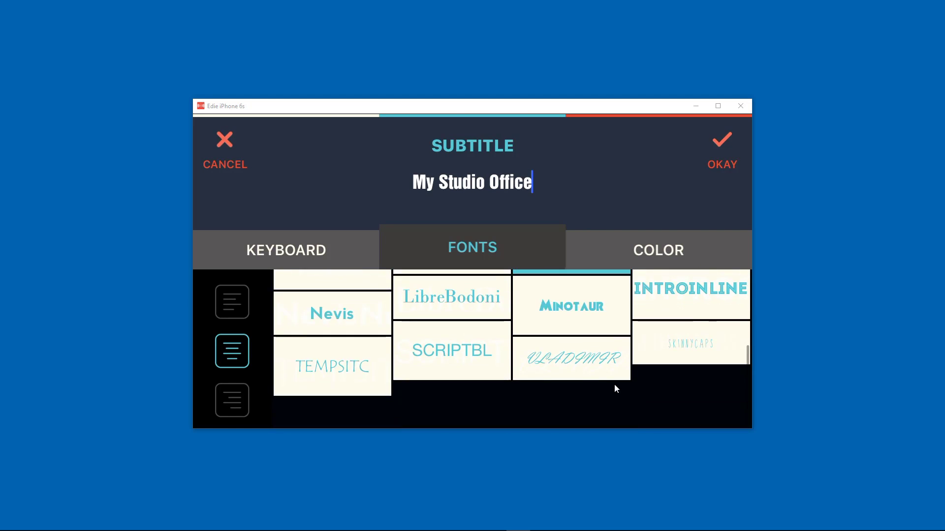
{"action": "scroll", "coordinate": [616, 389], "scroll_direction": "up", "scroll_amount": 2}
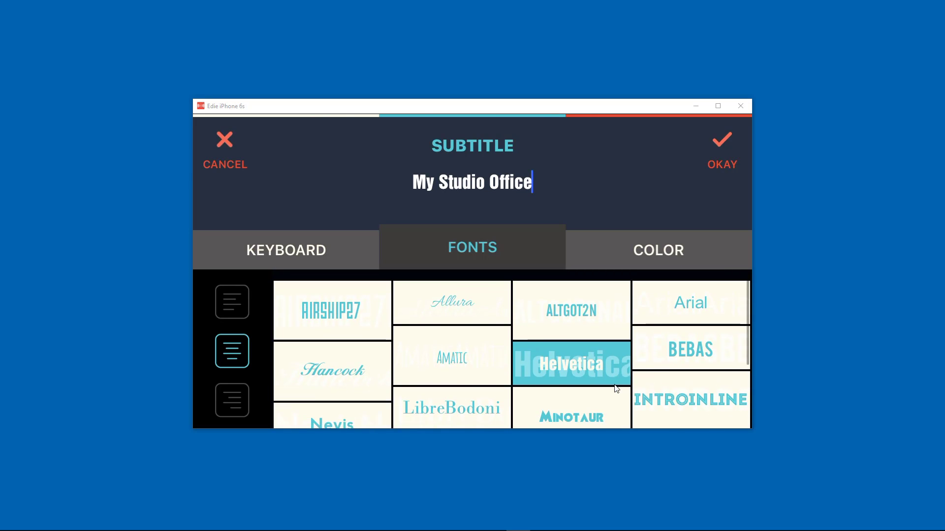
{"action": "scroll", "coordinate": [616, 388], "scroll_direction": "down", "scroll_amount": 2}
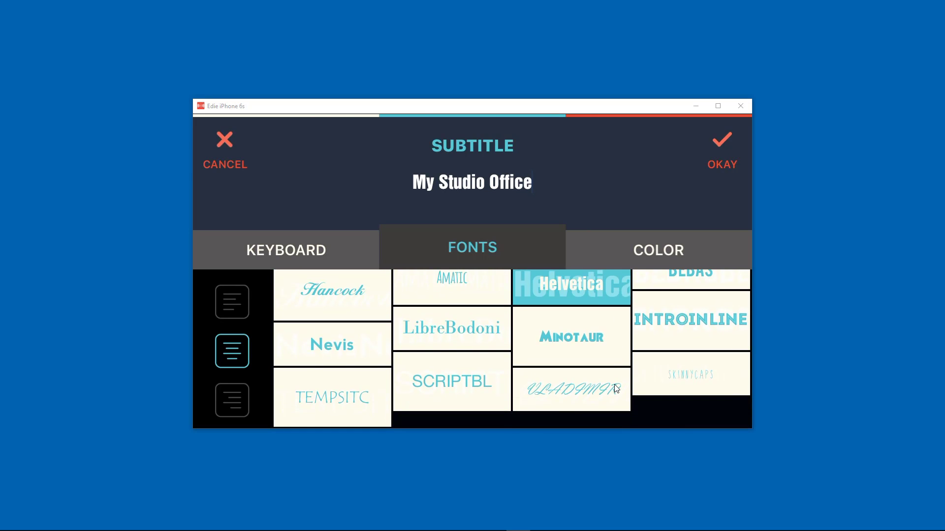
{"action": "key", "text": "Right"}
{"action": "key", "text": "Tab"}
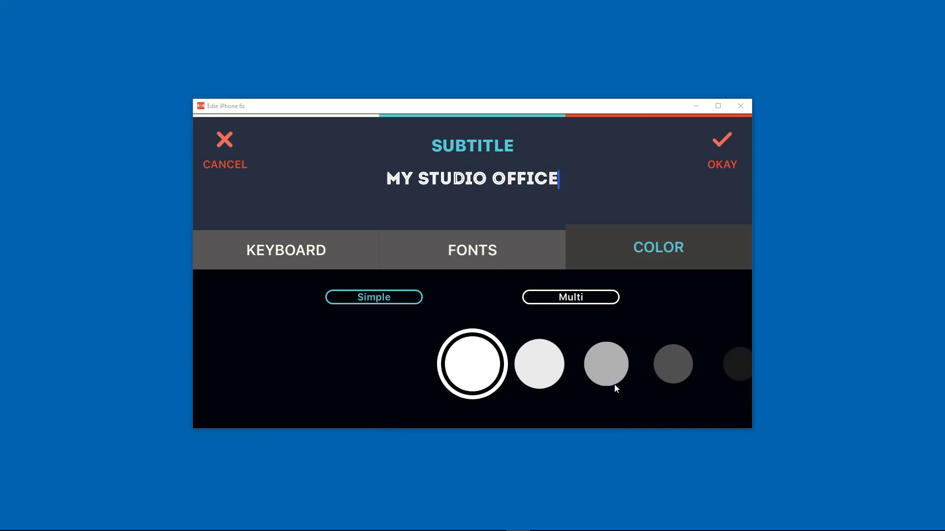
{"action": "key", "text": "Right"}
{"action": "key", "text": "Right"}
{"action": "key", "text": "Right"}
{"action": "key", "text": "Right"}
{"action": "key", "text": "Right"}
{"action": "key", "text": "Right"}
{"action": "key", "text": "Right"}
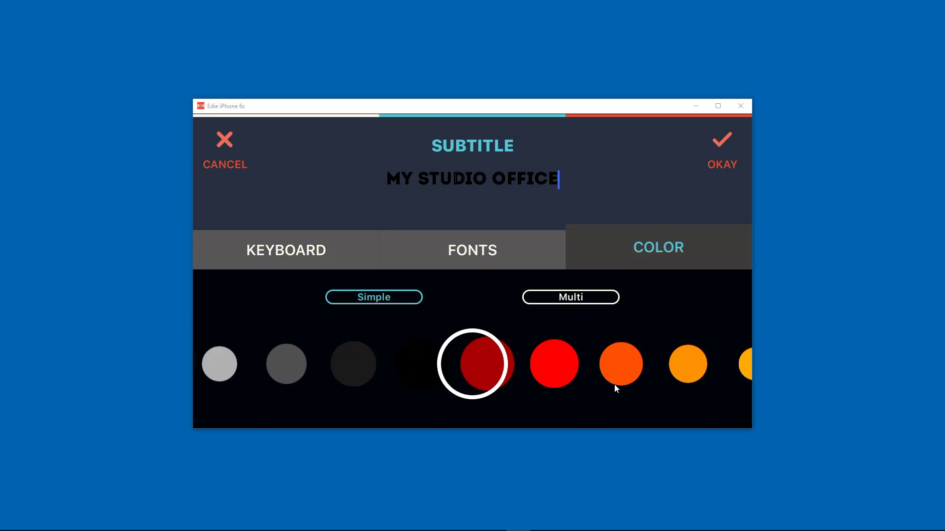
{"action": "key", "text": "Left"}
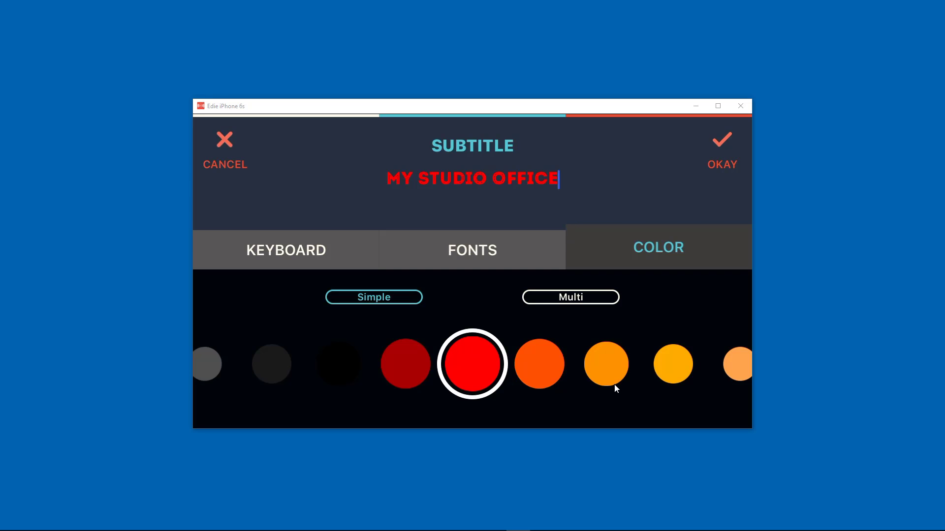
{"action": "key", "text": "Return"}
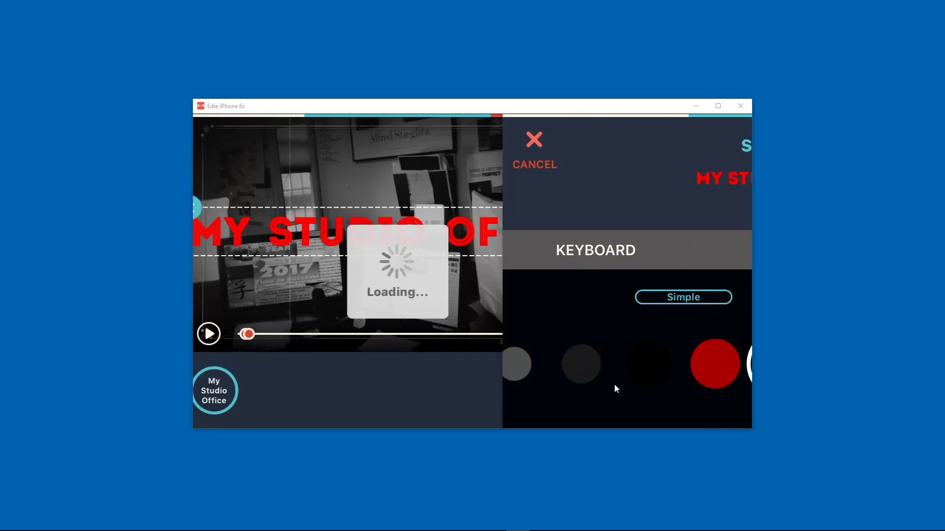
Confirm the subtitle placement and leave the edit tools for the main editor.
{"action": "key", "text": "Return"}
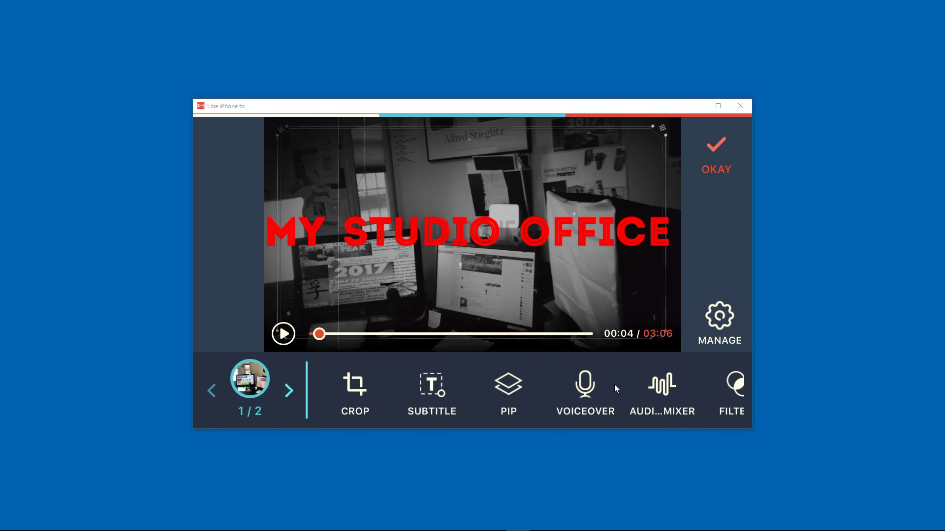
{"action": "key", "text": "Return"}
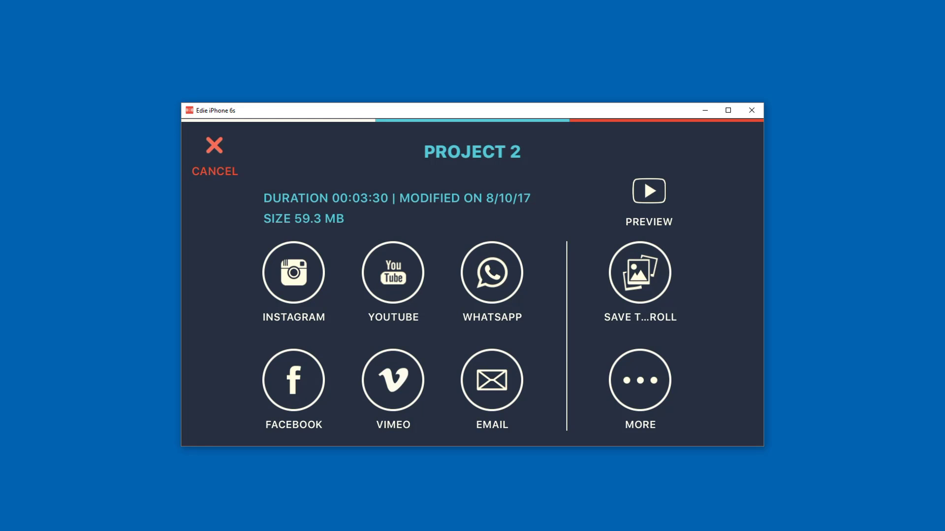
Close the Project 2 share screen and switch Copy Files on in the side menu.
{"action": "key", "text": "Escape"}
{"action": "key", "text": "Escape"}
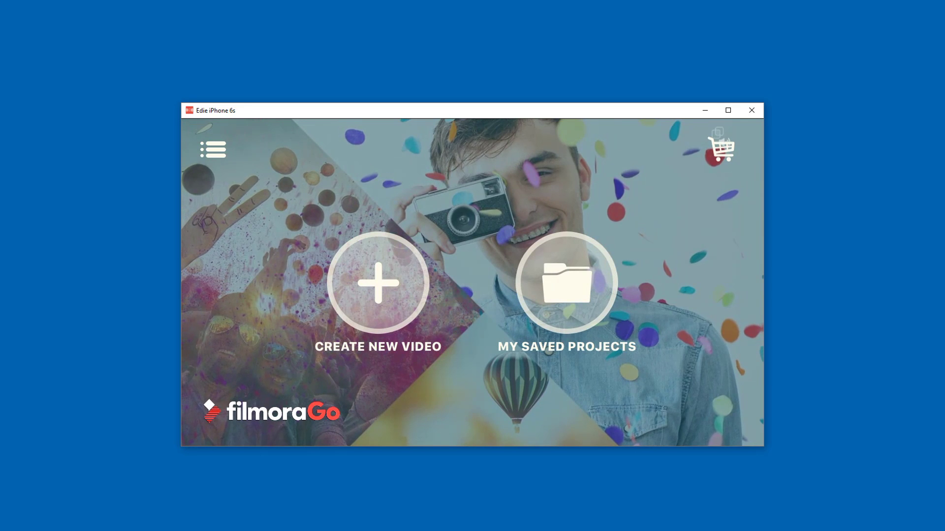
{"action": "left_click", "coordinate": [213, 153]}
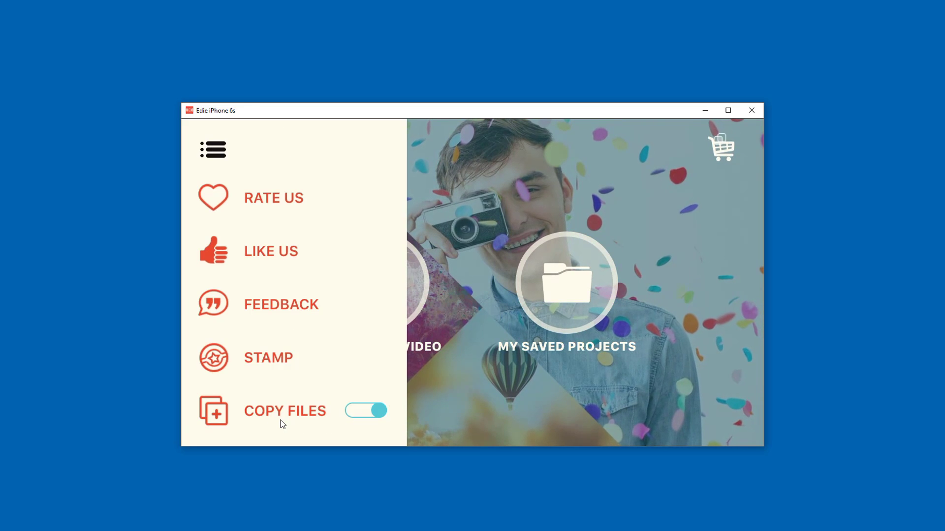
{"action": "left_click", "coordinate": [351, 416]}
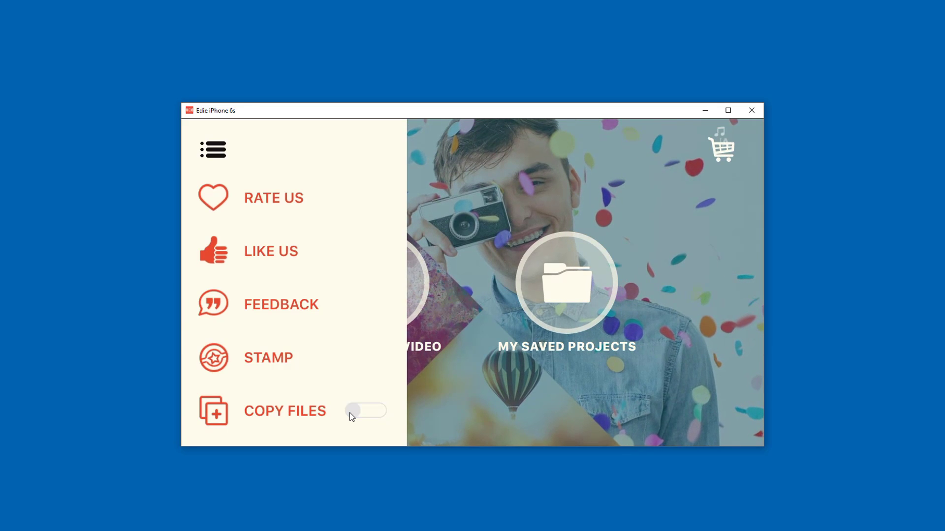
{"action": "left_click", "coordinate": [351, 414]}
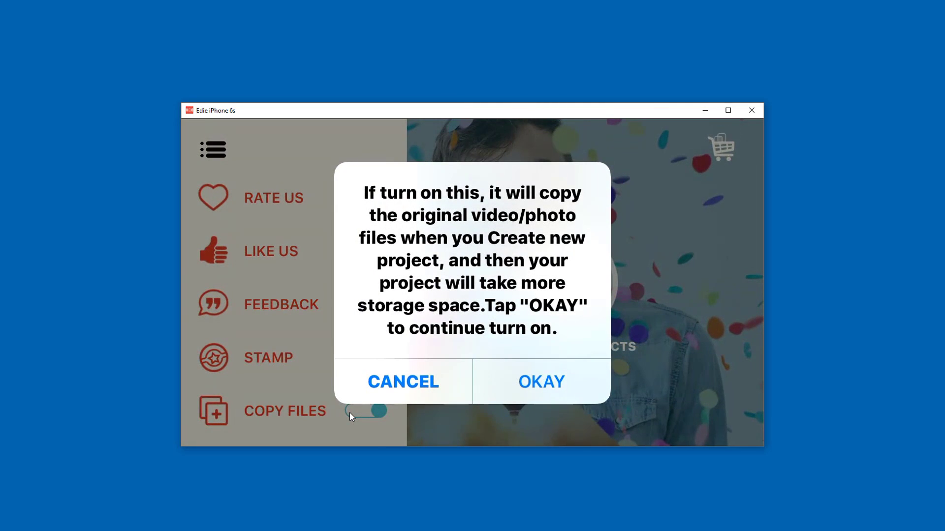